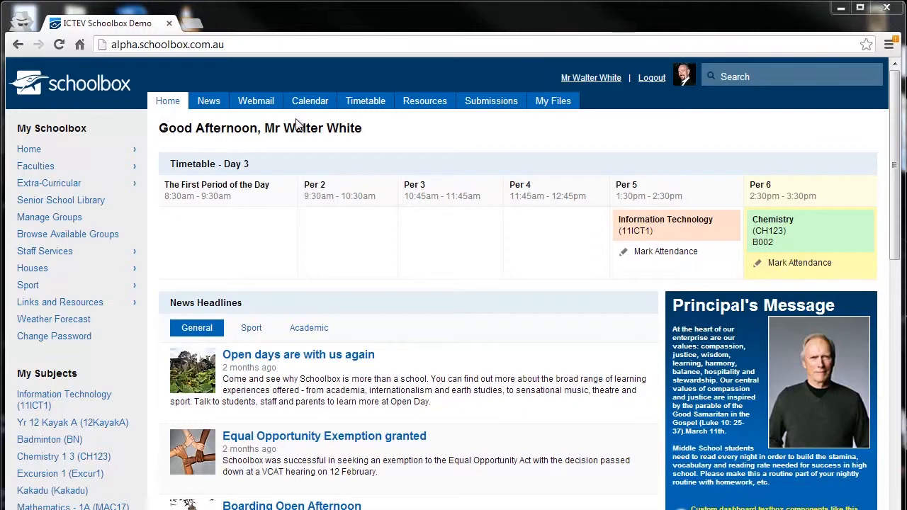
Open the Chemistry 1 3 (CH123) subject page and look over its contents
mouse_move(11, 180)
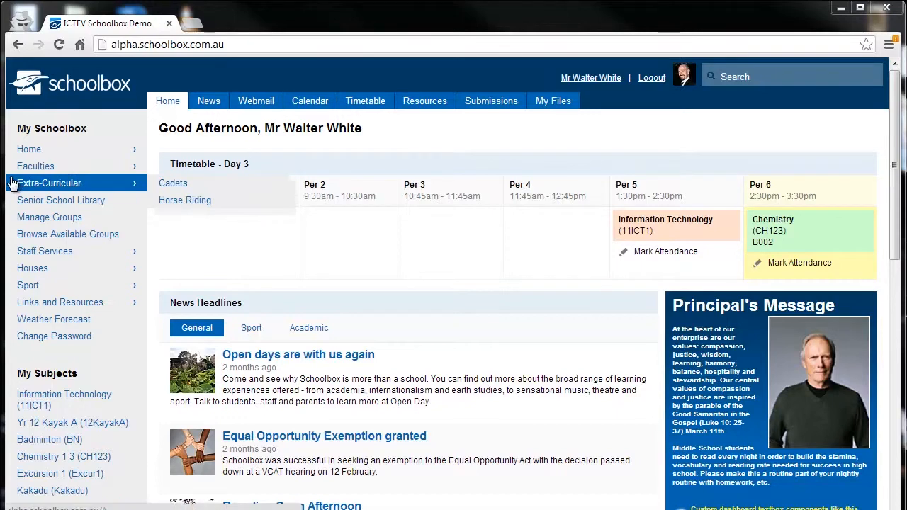
left_click(101, 458)
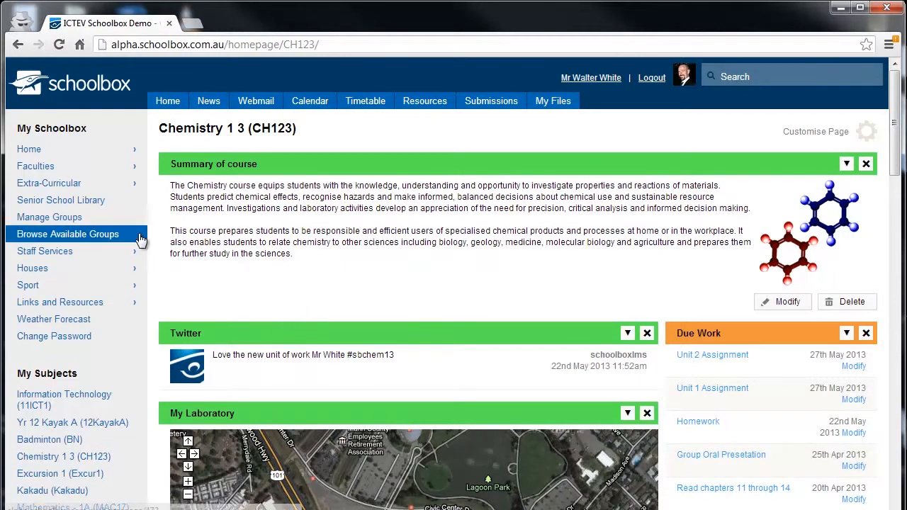
scroll(74, 340, "down", 4)
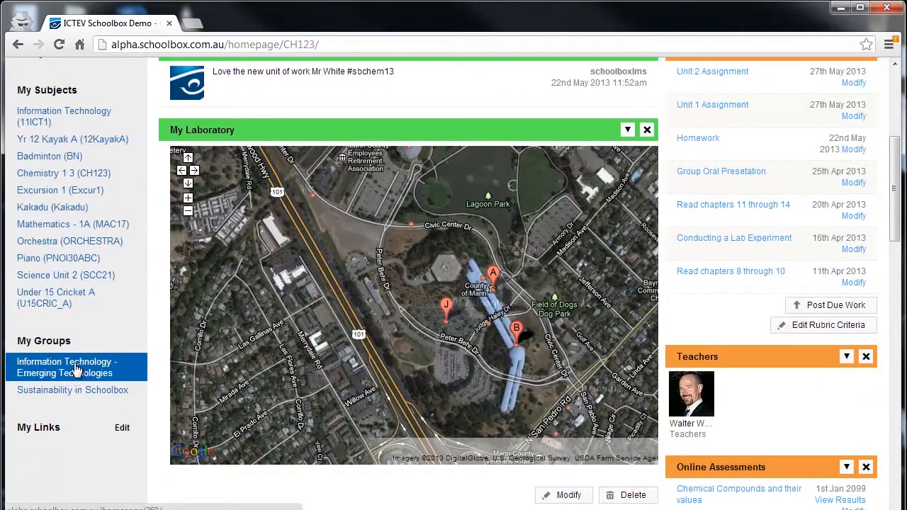
View the Sustainability in Schoolbox group page and examine its news, calendar and member components
left_click(73, 390)
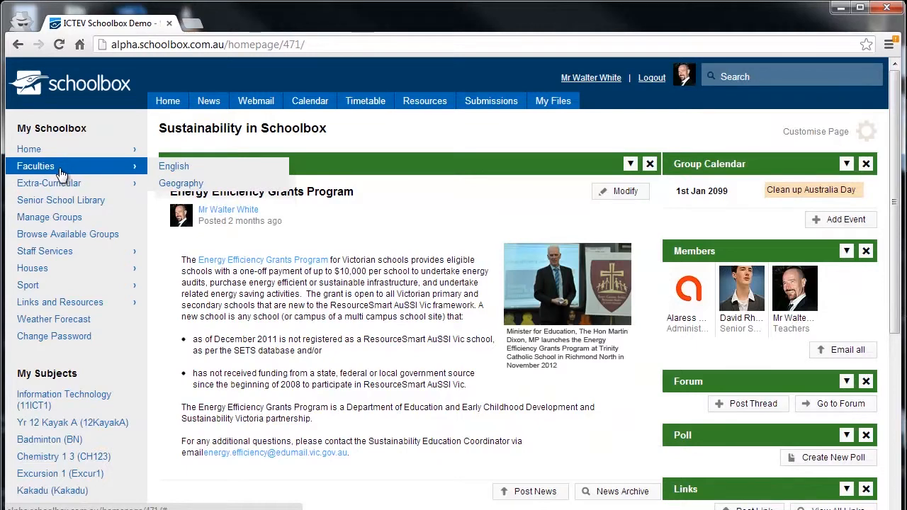
mouse_move(76, 290)
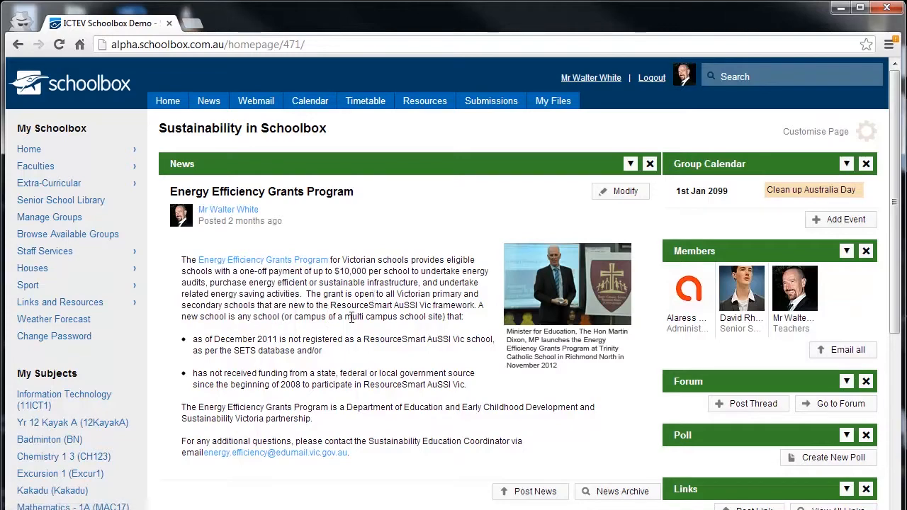
scroll(353, 320, "down", 2)
scroll(355, 318, "up", 2)
Return to the Chemistry 1 3 (CH123) page and examine its due work, units of study and class management components
scroll(326, 294, "down", 1)
left_click(90, 393)
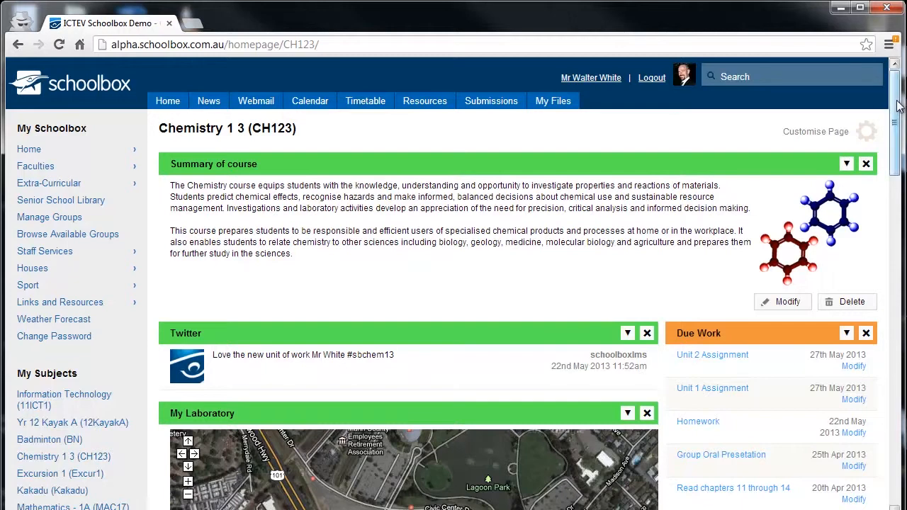
left_click_drag(896, 105, 902, 153)
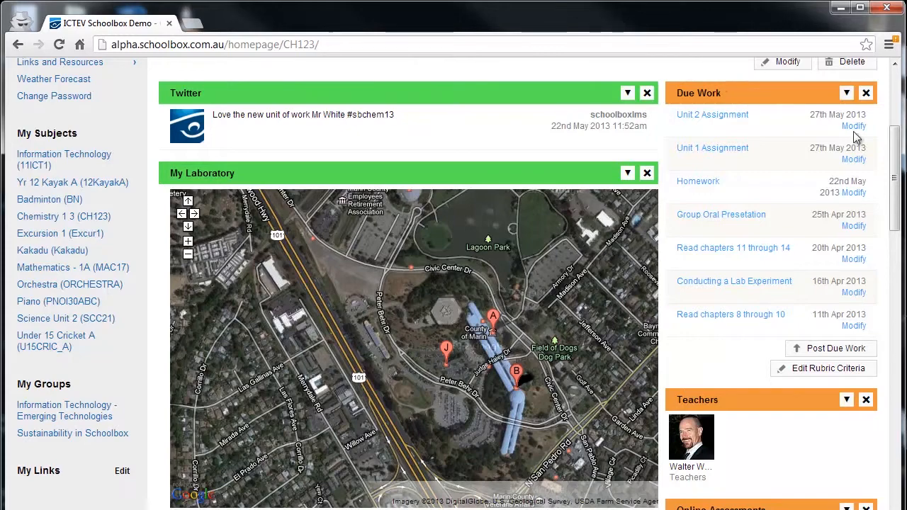
left_click_drag(895, 139, 904, 183)
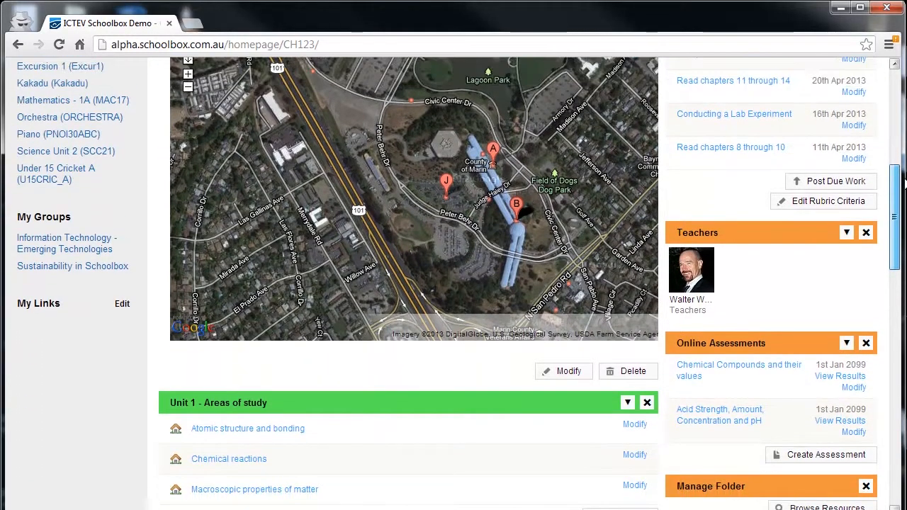
scroll(574, 345, "down", 3)
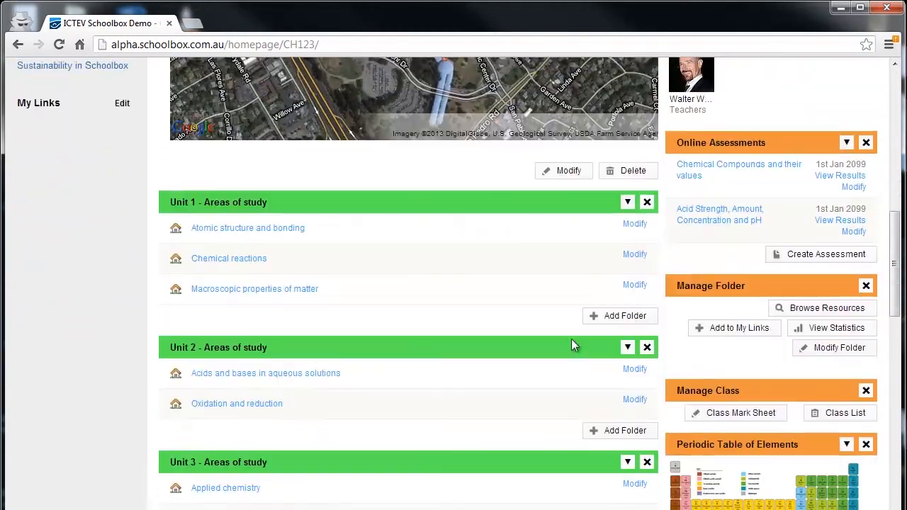
left_click_drag(894, 248, 895, 139)
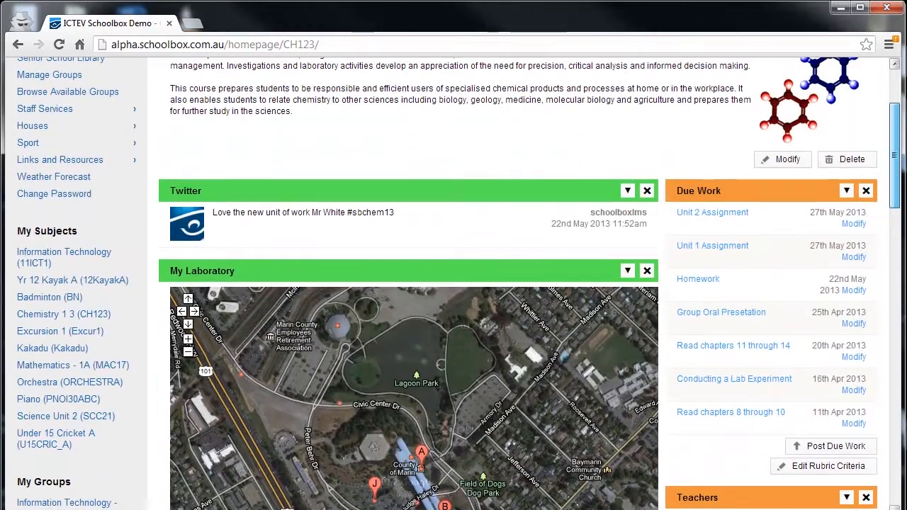
Open the Science Unit 2 (SCC21) page for customisation and show the Information components
left_click(56, 417)
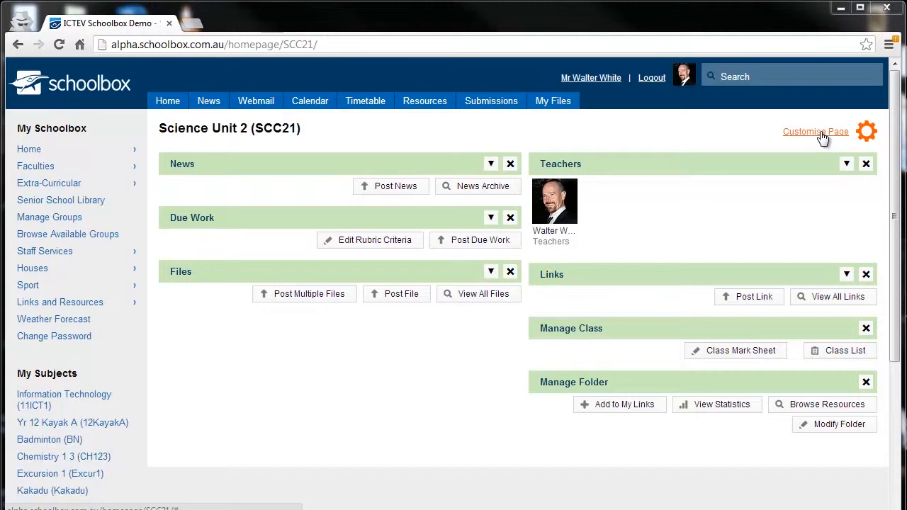
left_click(822, 137)
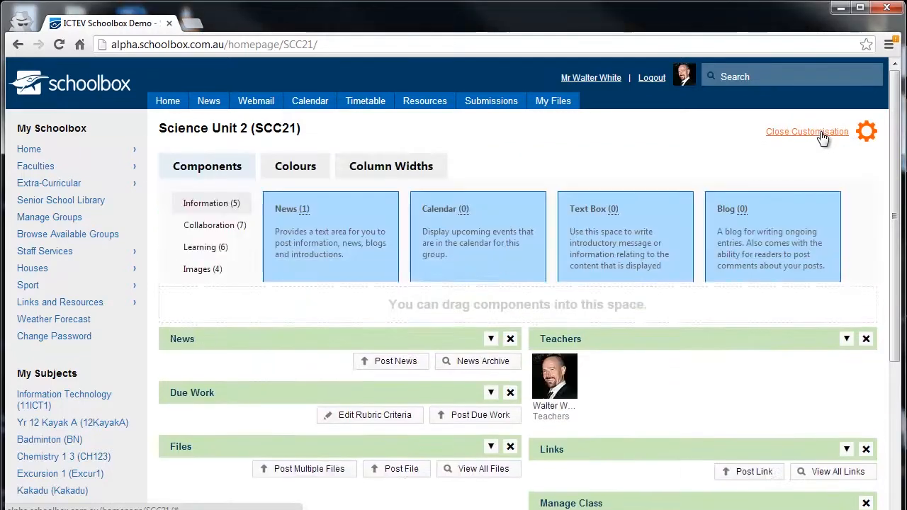
scroll(815, 134, "down", 1)
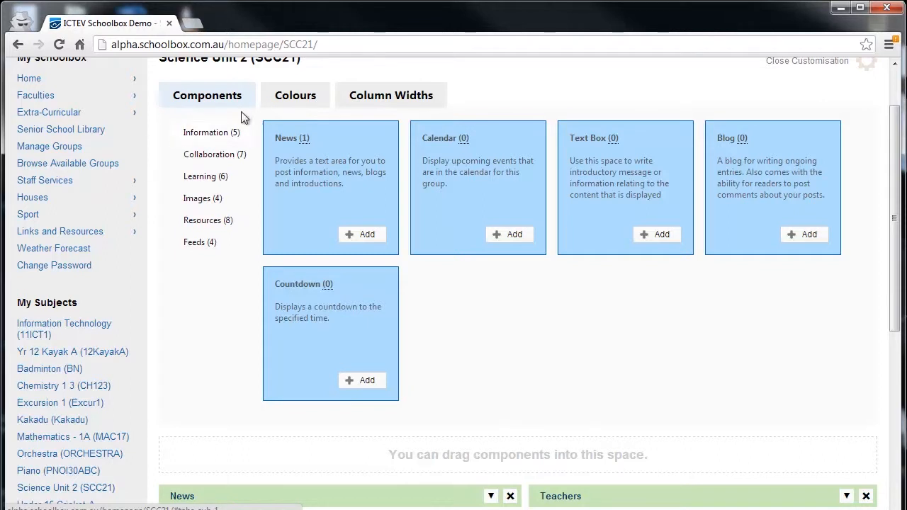
left_click(207, 130)
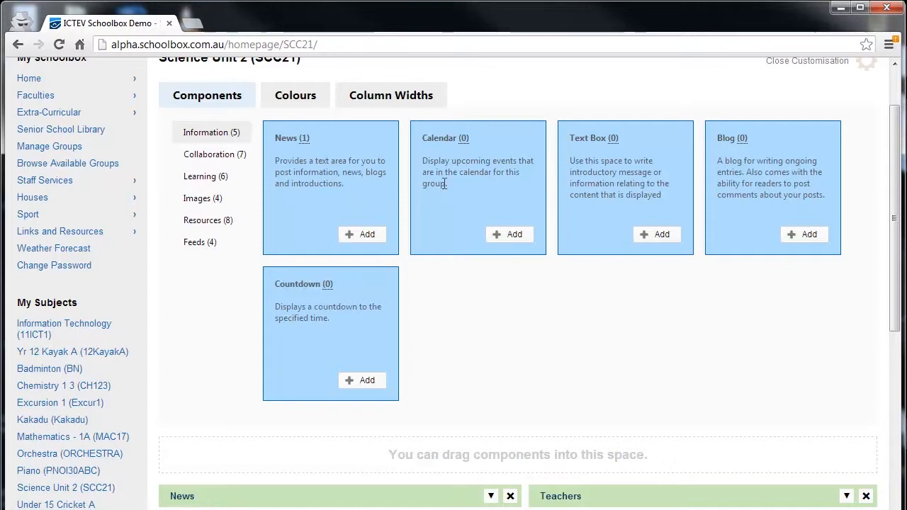
Add two Image Gallery components to the Science Unit 2 page
left_click(221, 198)
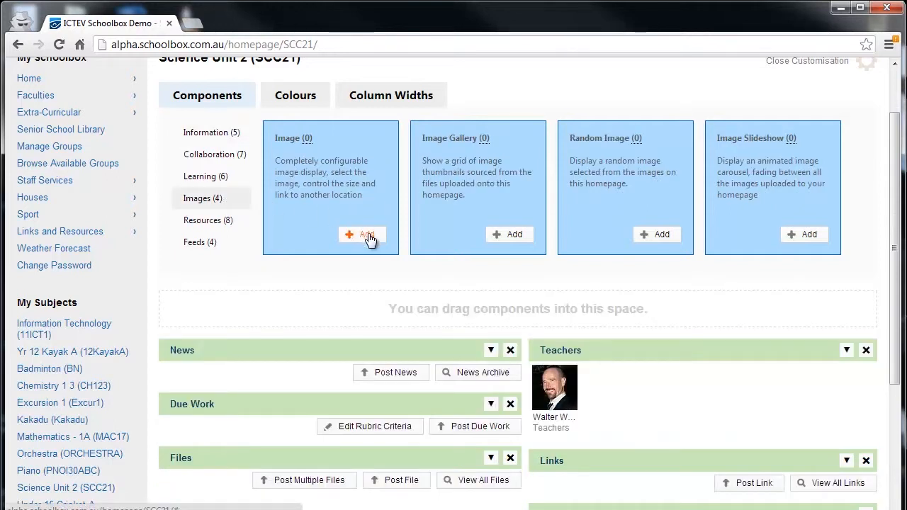
left_click(506, 234)
left_click(515, 238)
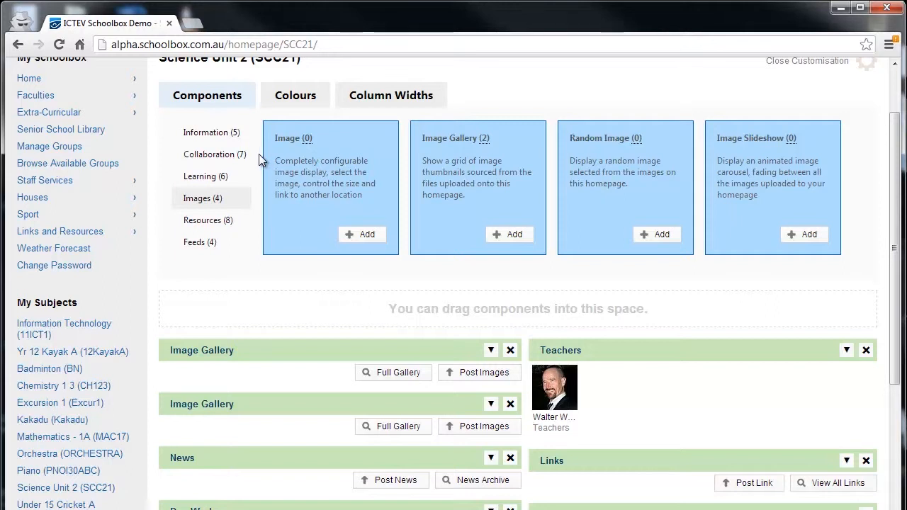
Remove the Due Work component from the page and add it back from the Learning components
left_click(225, 156)
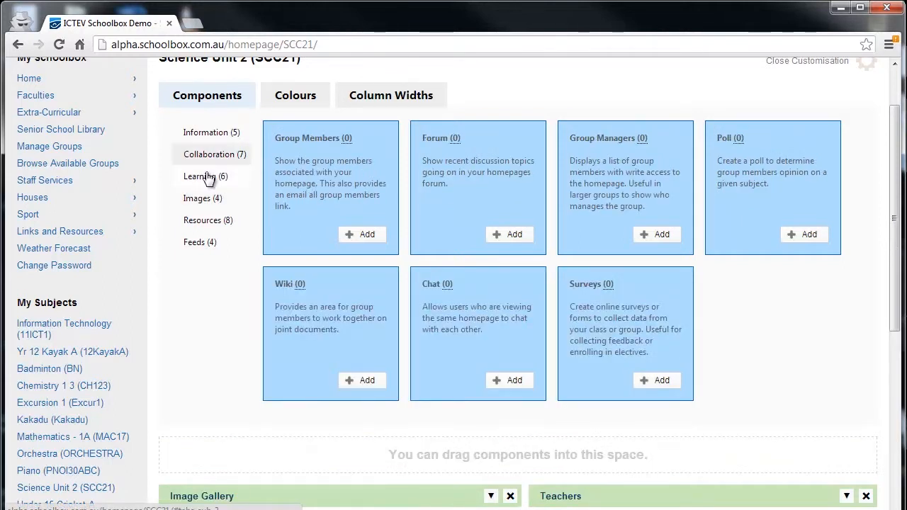
left_click(207, 176)
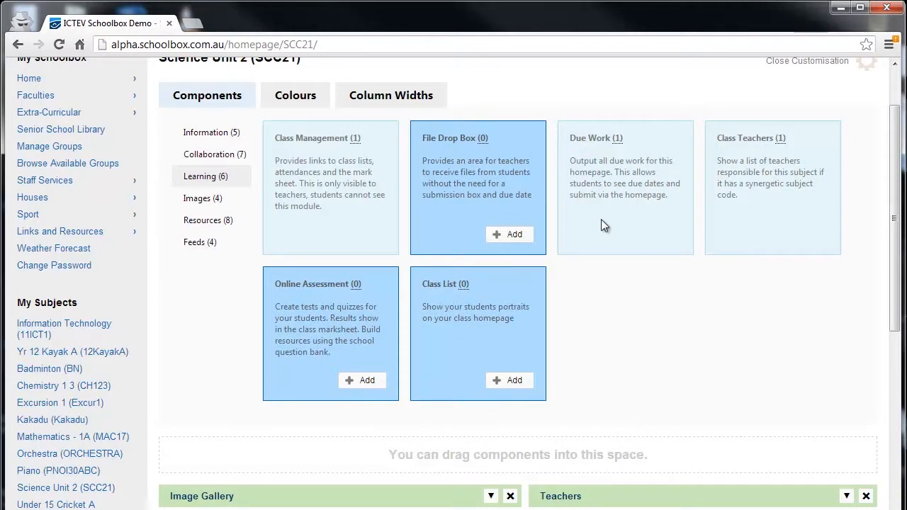
scroll(601, 223, "down", 3)
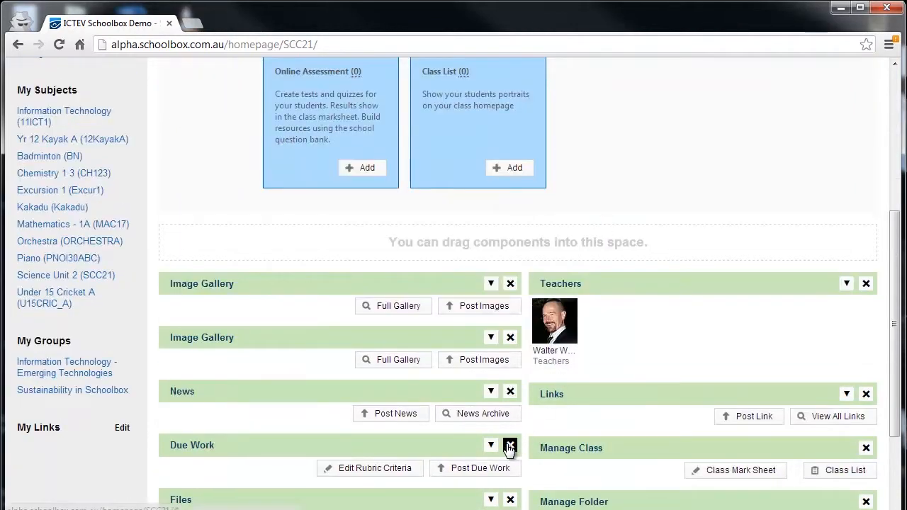
left_click(509, 446)
left_click(489, 483)
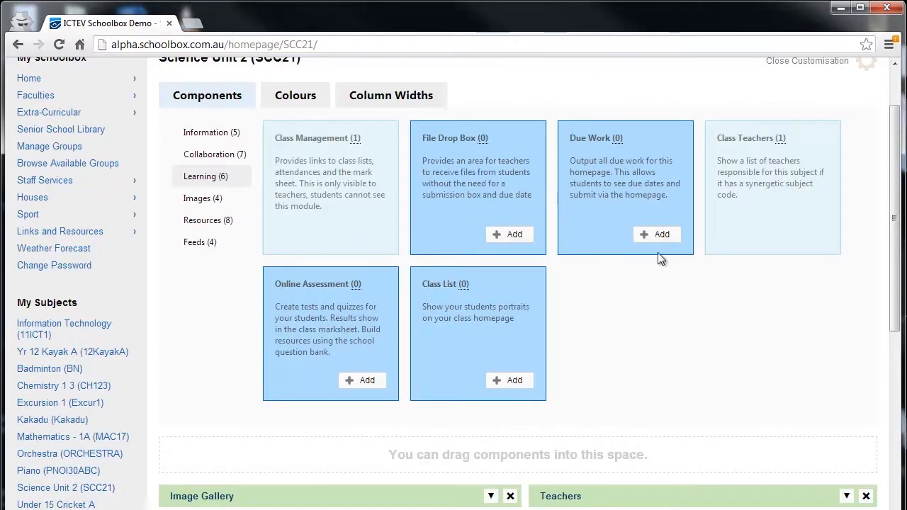
left_click(657, 235)
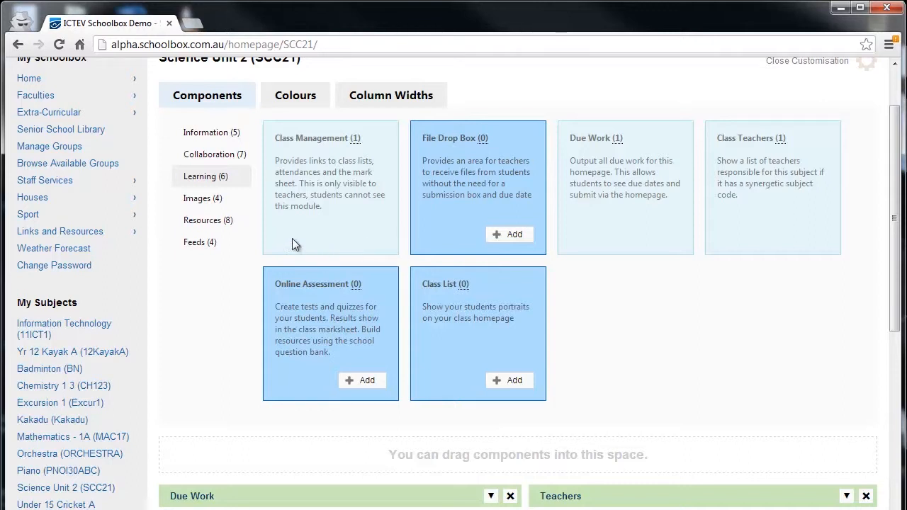
Add a Blog component from the Information category and close the page customisation
left_click(211, 133)
left_click(799, 236)
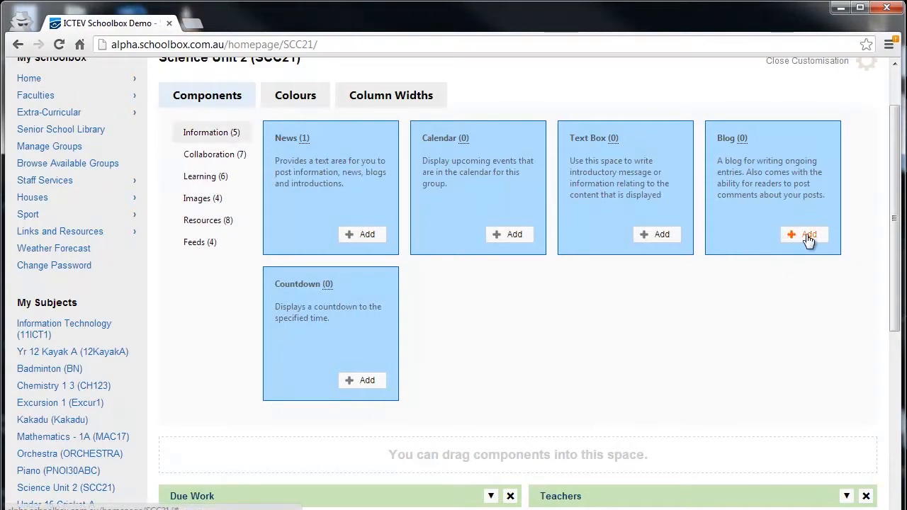
scroll(807, 241, "down", 1)
scroll(779, 248, "down", 1)
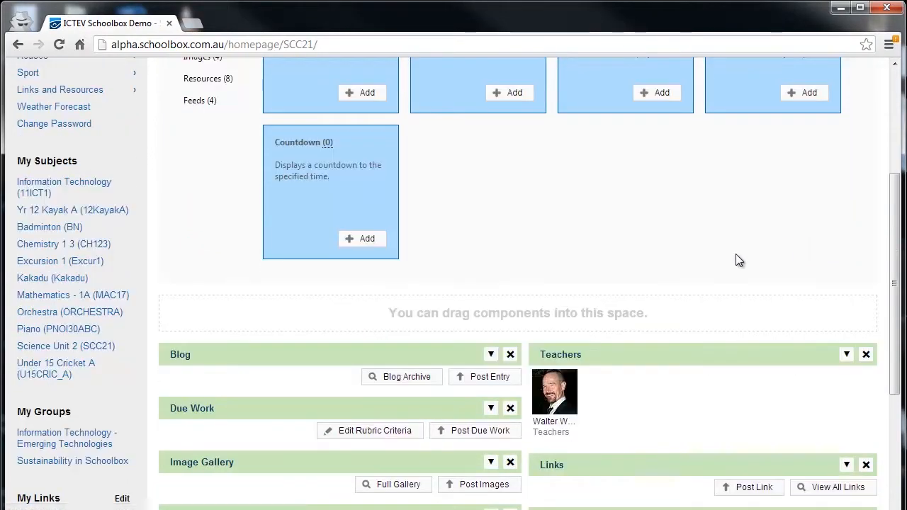
scroll(684, 262, "up", 3)
left_click(808, 132)
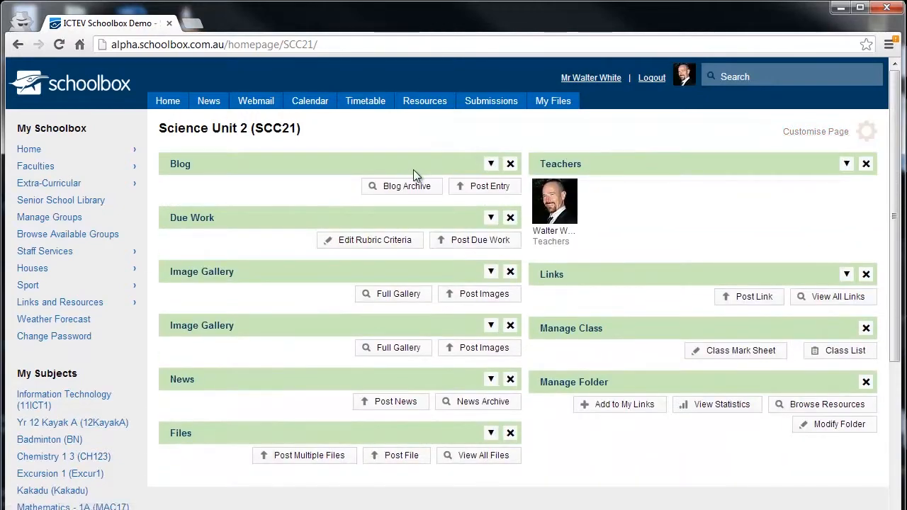
Remove the Due Work component and both Image Gallery components from the Science Unit 2 page
left_click(510, 217)
left_click(497, 257)
left_click(510, 218)
left_click(498, 257)
left_click(510, 218)
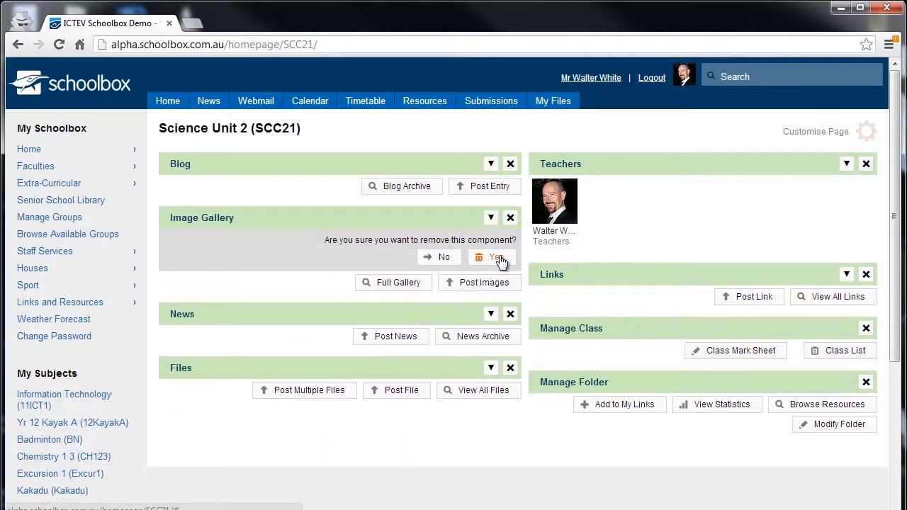
left_click(498, 258)
Move the Blog component between Teachers and Links in the right column, and place Files above News in the left column
mouse_move(70, 288)
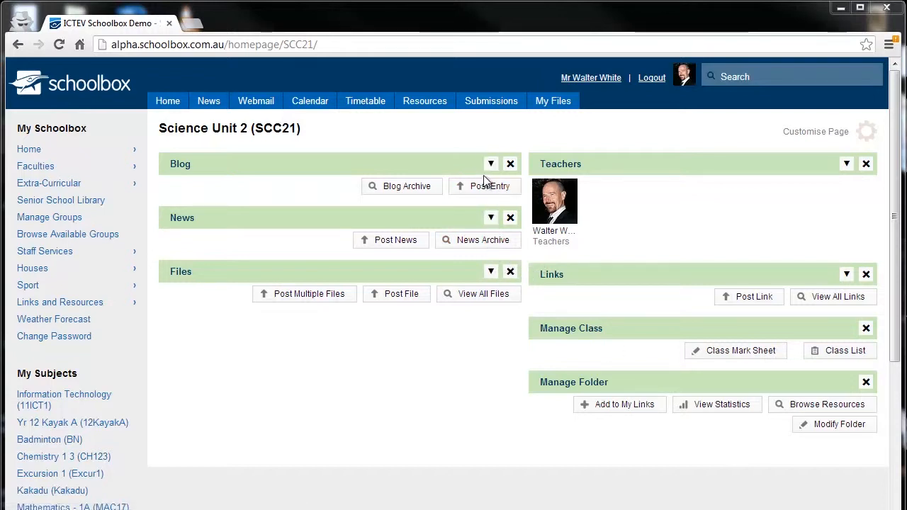
left_click_drag(318, 168, 257, 166)
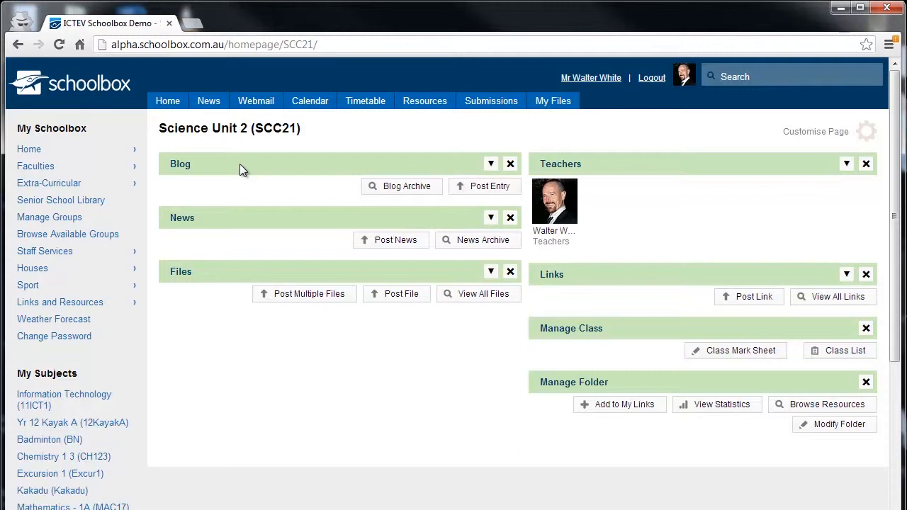
left_click_drag(239, 163, 609, 297)
left_click_drag(300, 219, 314, 165)
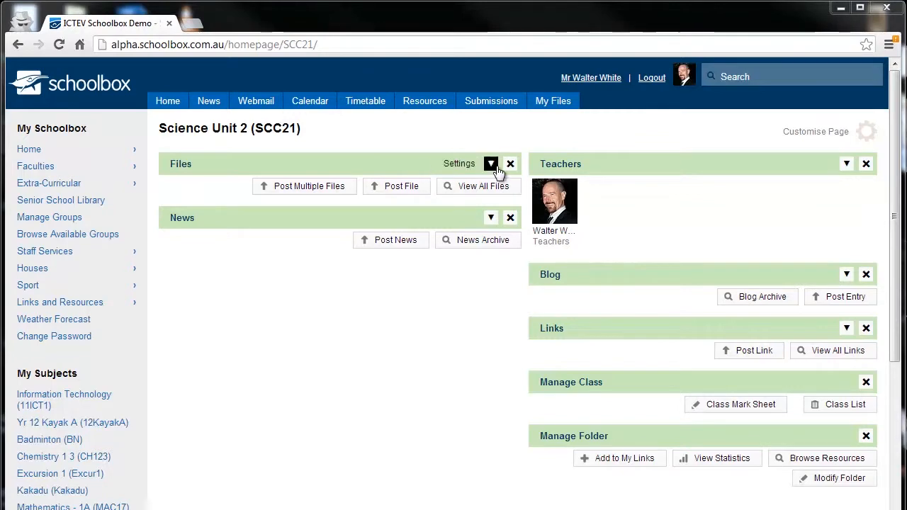
Reopen the page customisation and set the left column's heading background colour to dark blue
left_click(805, 134)
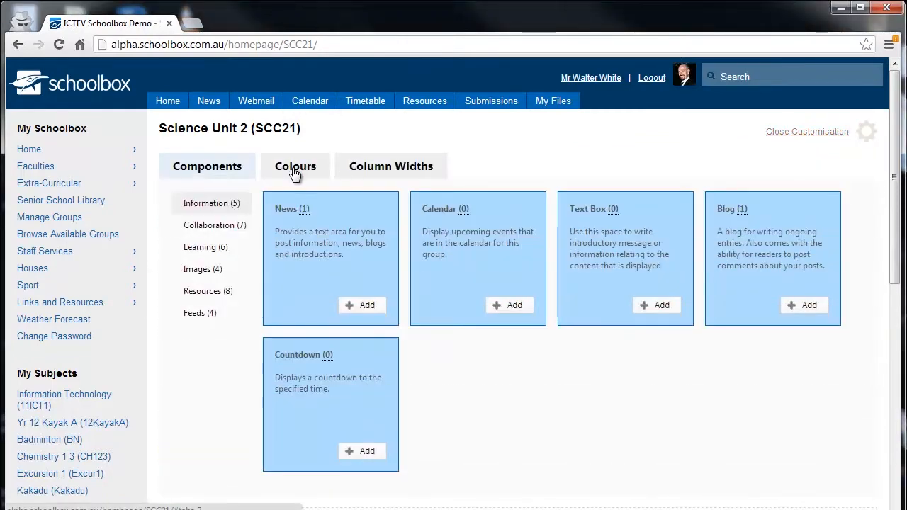
left_click(294, 167)
scroll(308, 227, "down", 3)
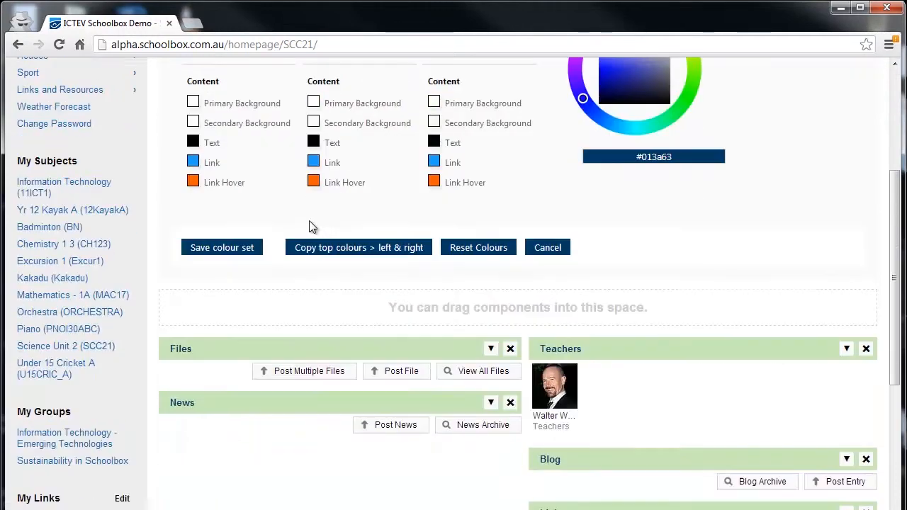
scroll(313, 210, "up", 1)
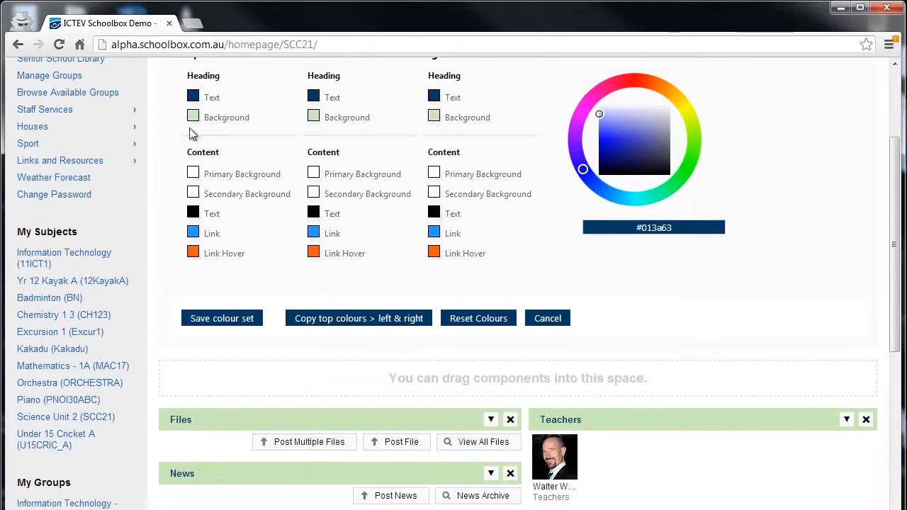
left_click(333, 120)
scroll(378, 182, "up", 1)
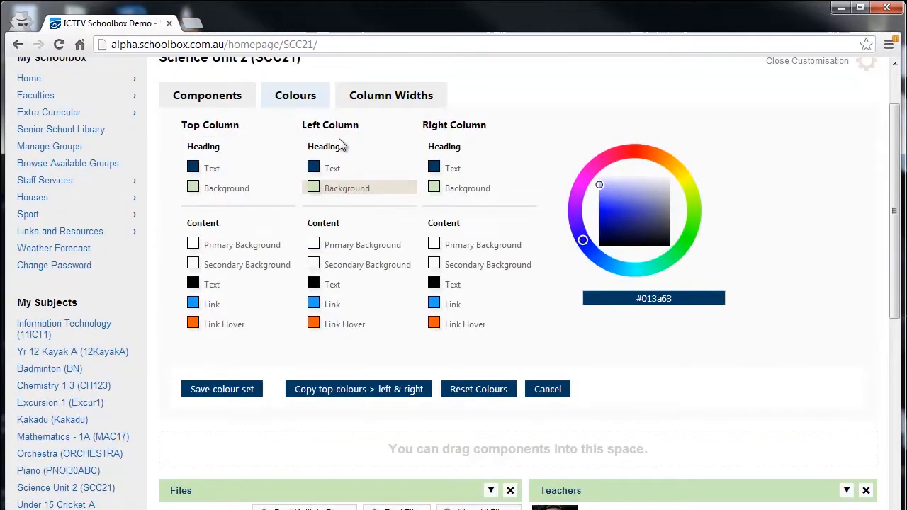
scroll(354, 197, "down", 1)
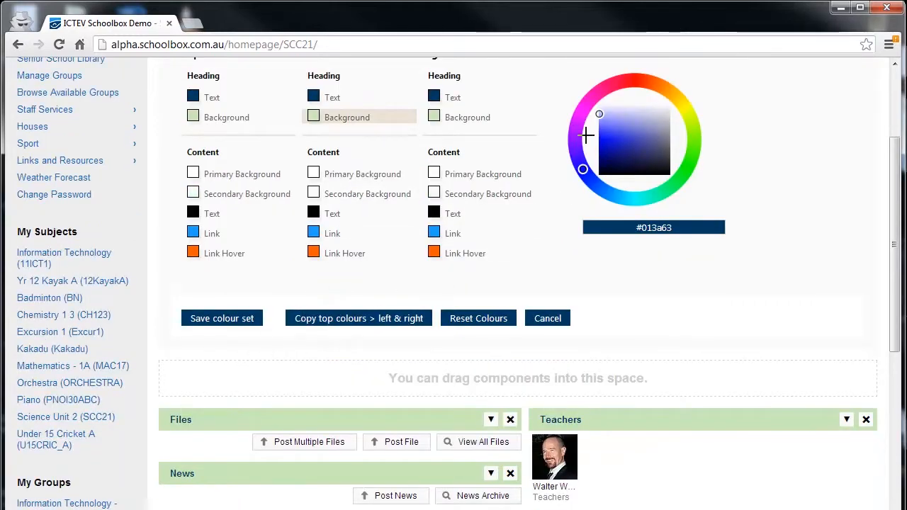
left_click(613, 139)
Set the left column's heading text colour to white (#ffffff) and save the colour set
mouse_move(613, 140)
left_mouse_down()
mouse_move(620, 153)
mouse_move(632, 82)
left_mouse_up()
left_click(334, 101)
left_click(216, 320)
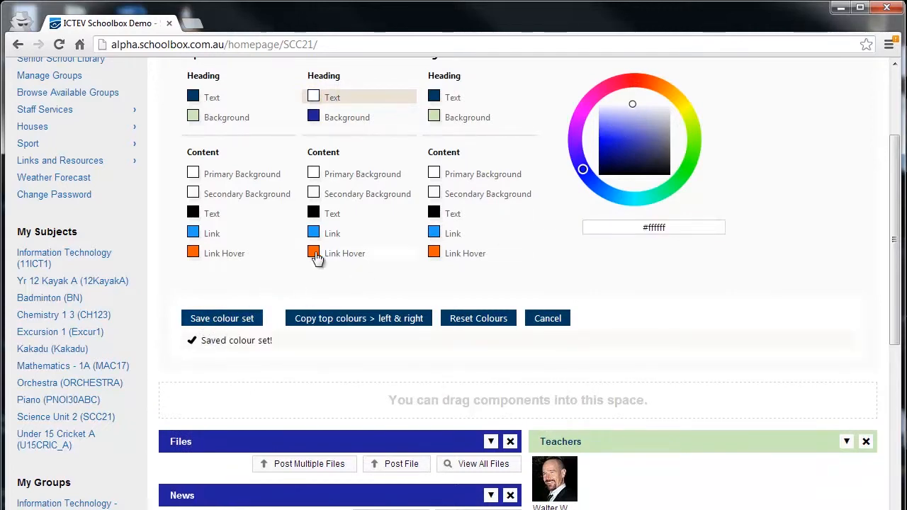
Adjust the column widths so the left column is much wider than the right one
scroll(357, 184, "up", 2)
left_click(391, 167)
left_click_drag(523, 251, 659, 251)
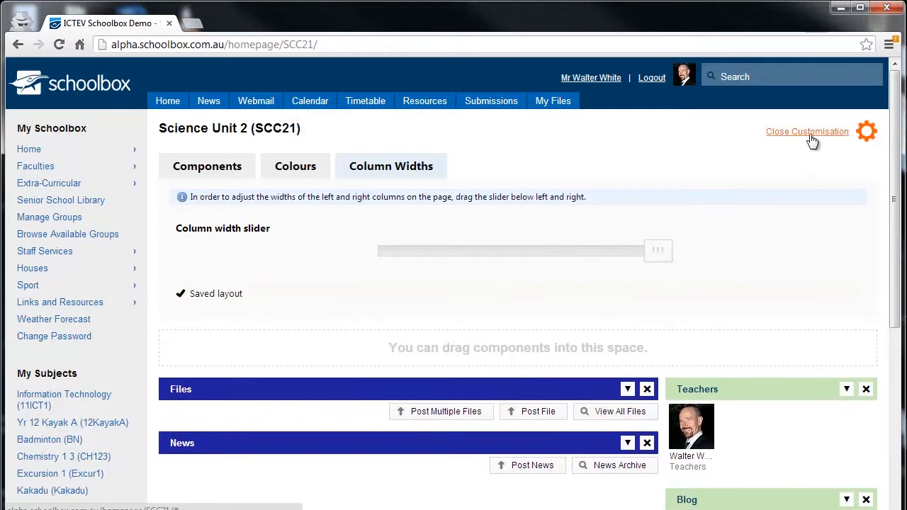
Examine the available Information components in the page customisation, including the Text Box description
left_click(216, 167)
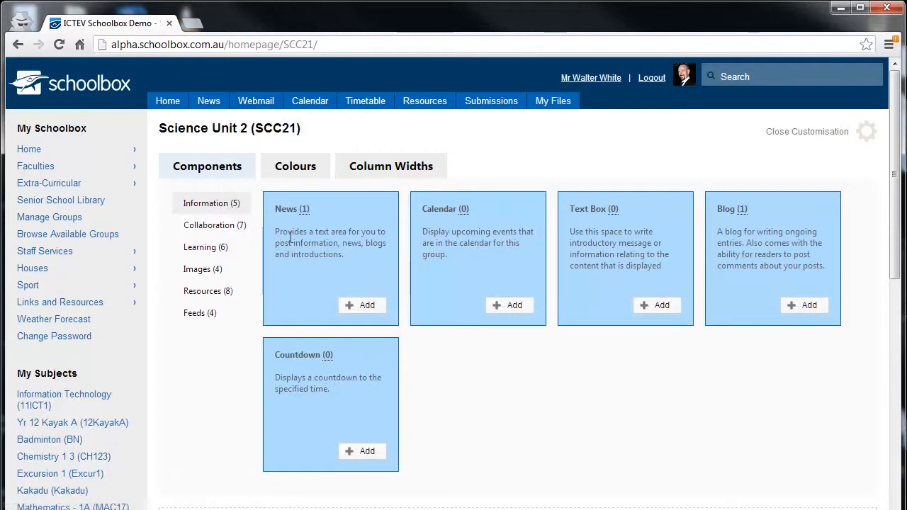
left_click_drag(896, 144, 896, 167)
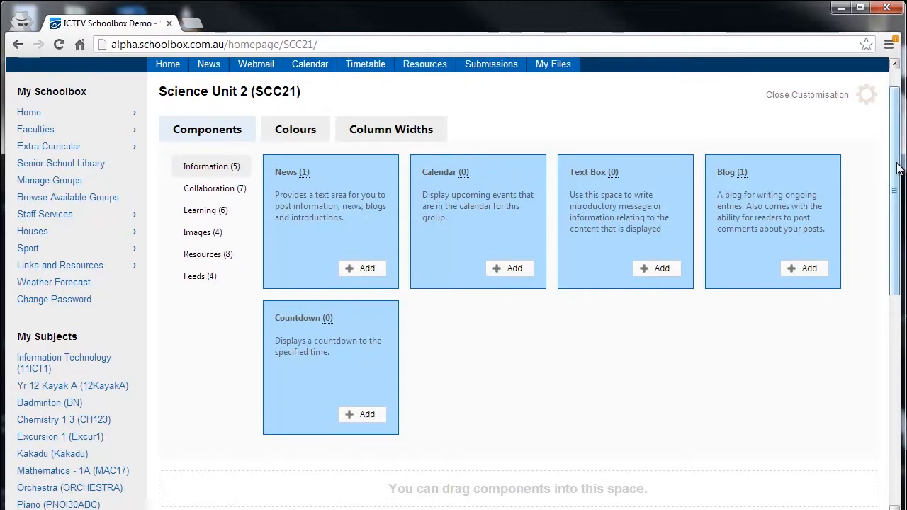
scroll(900, 177, "up", 1)
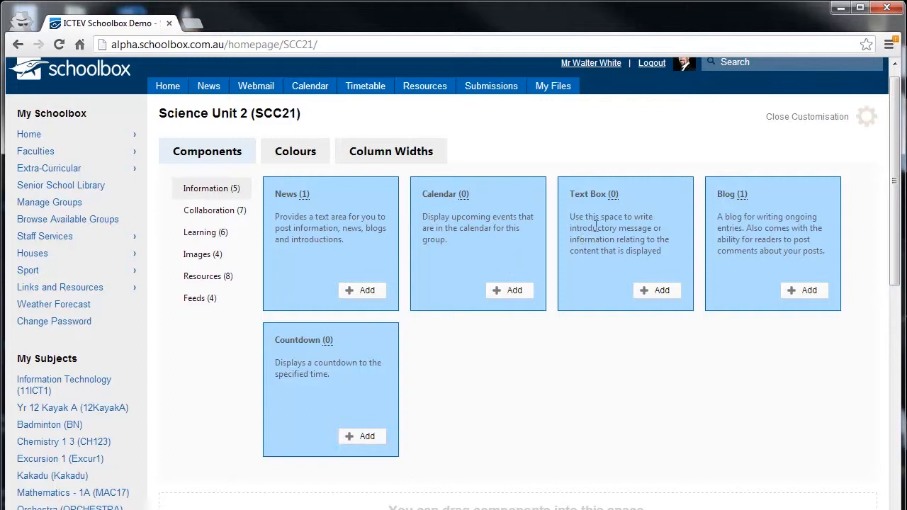
left_click_drag(576, 214, 635, 239)
left_click(635, 239)
Review the Collaboration, Learning, Images, Resources and Feeds components, and close the page customisation
left_click(241, 211)
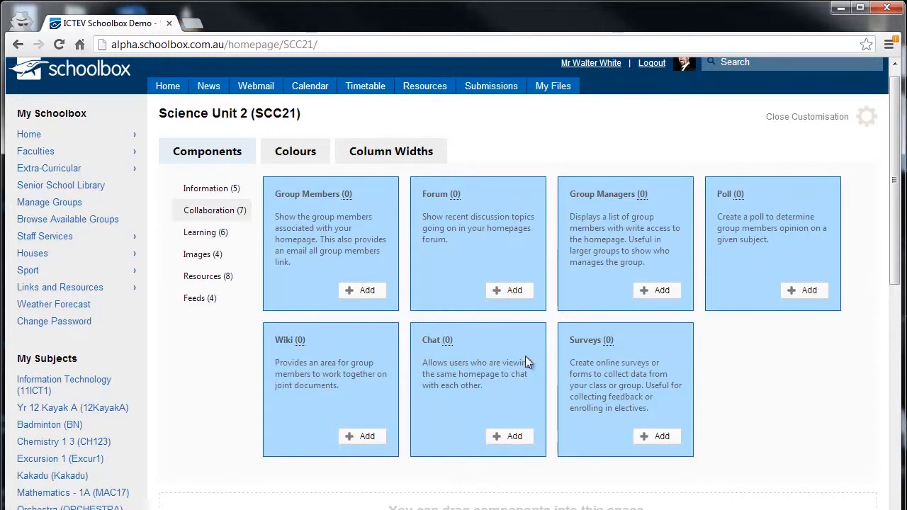
left_click(217, 234)
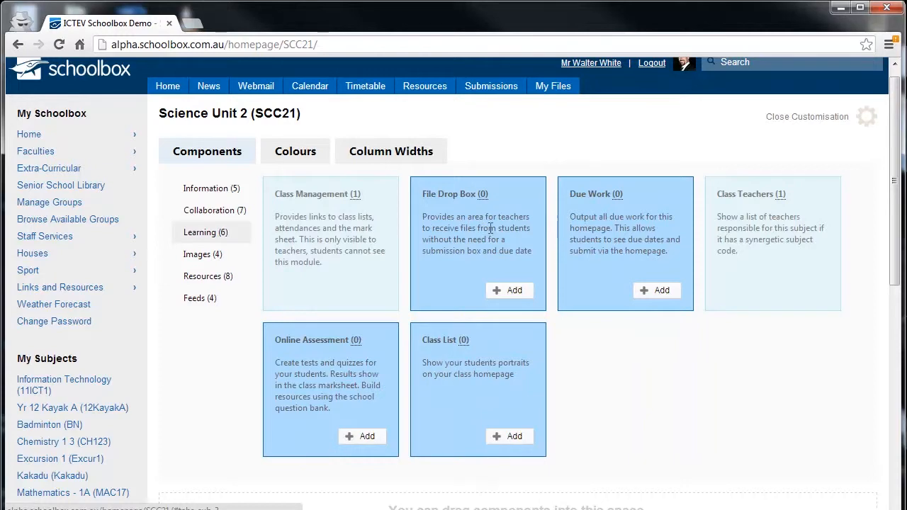
left_click(207, 255)
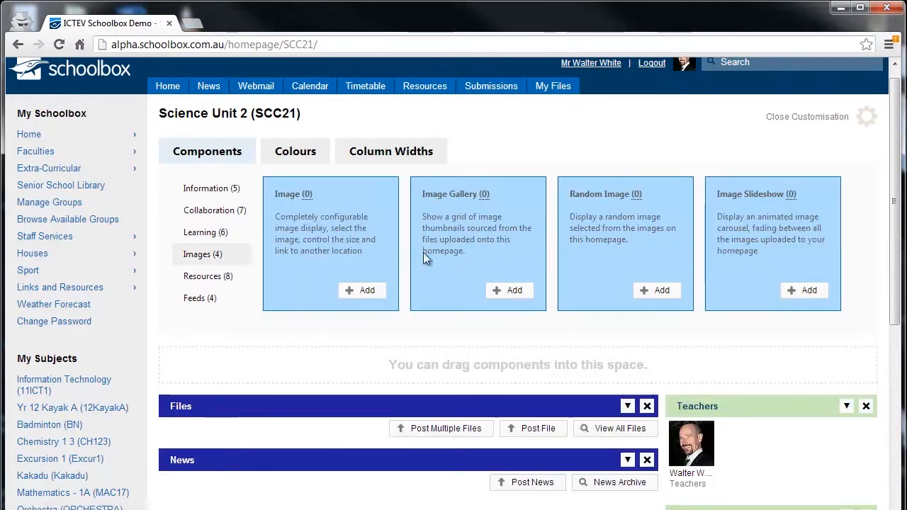
left_click(209, 278)
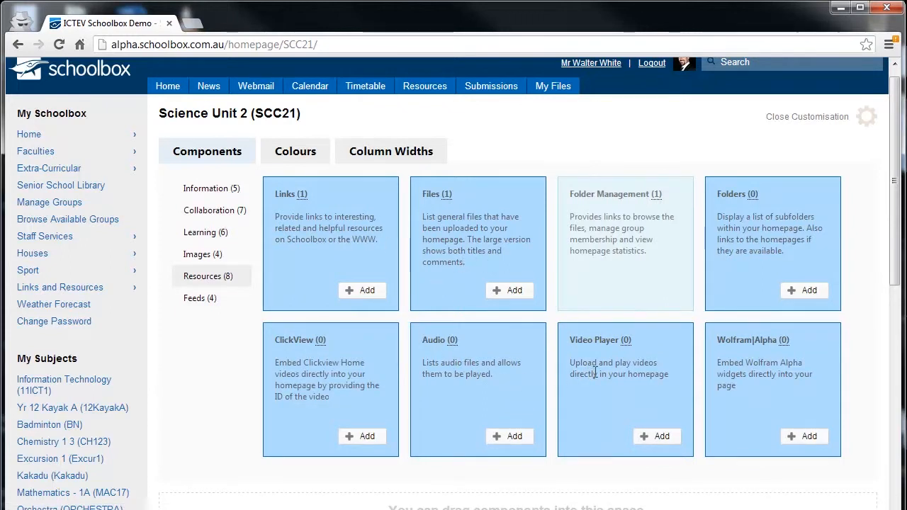
left_click(202, 298)
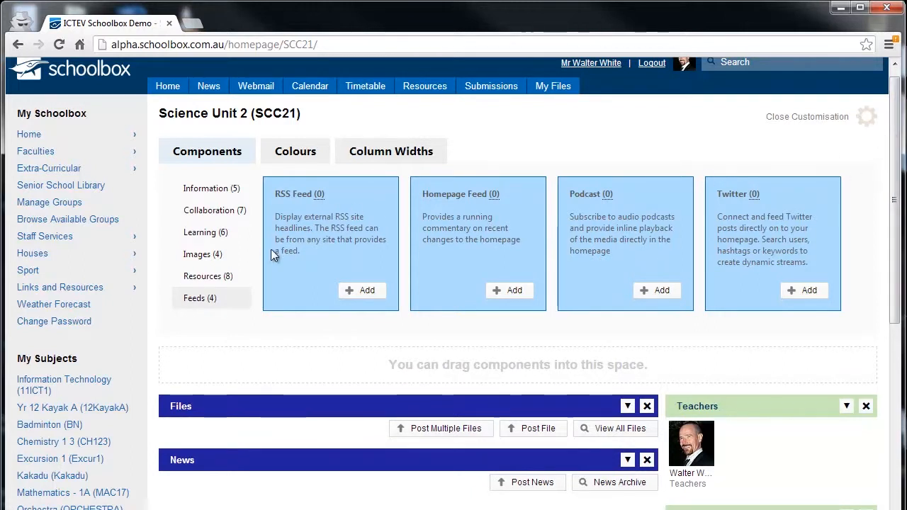
left_click(806, 124)
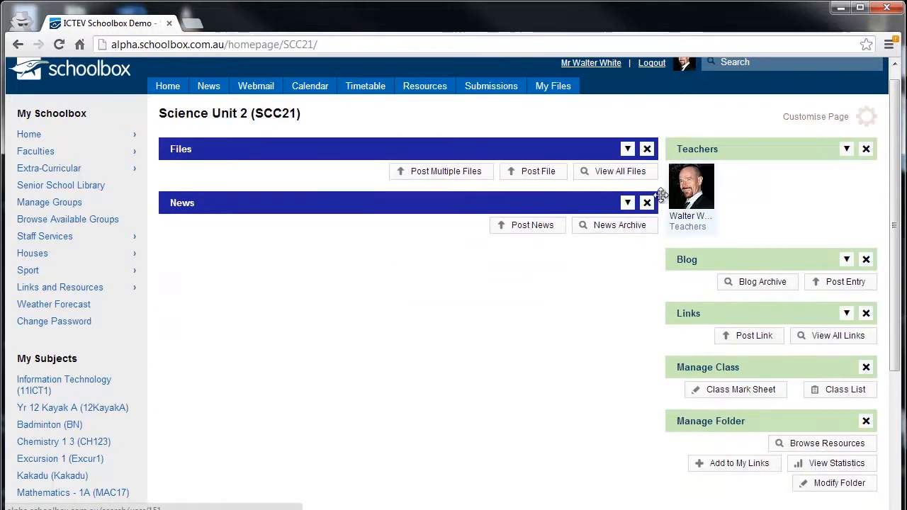
Examine the Files component's settings for filtering, limit, sorting and source, and close them unchanged
left_click(628, 151)
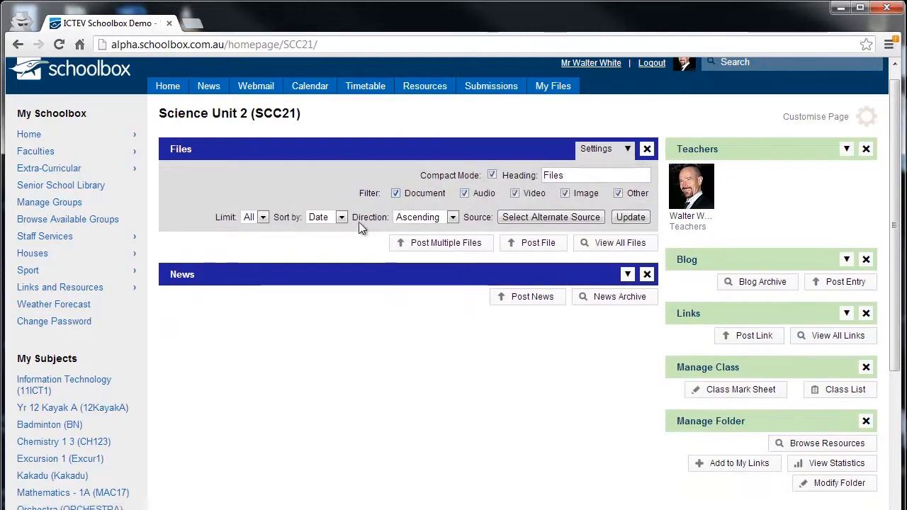
left_click(629, 150)
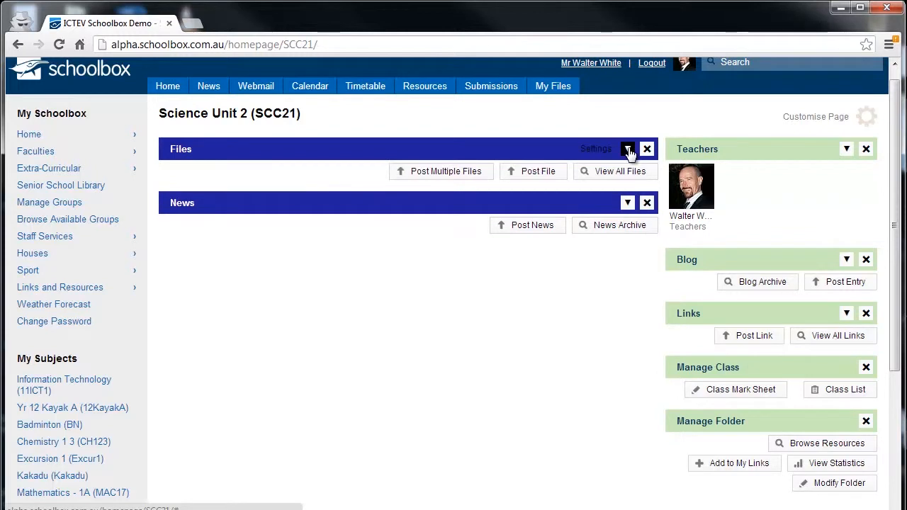